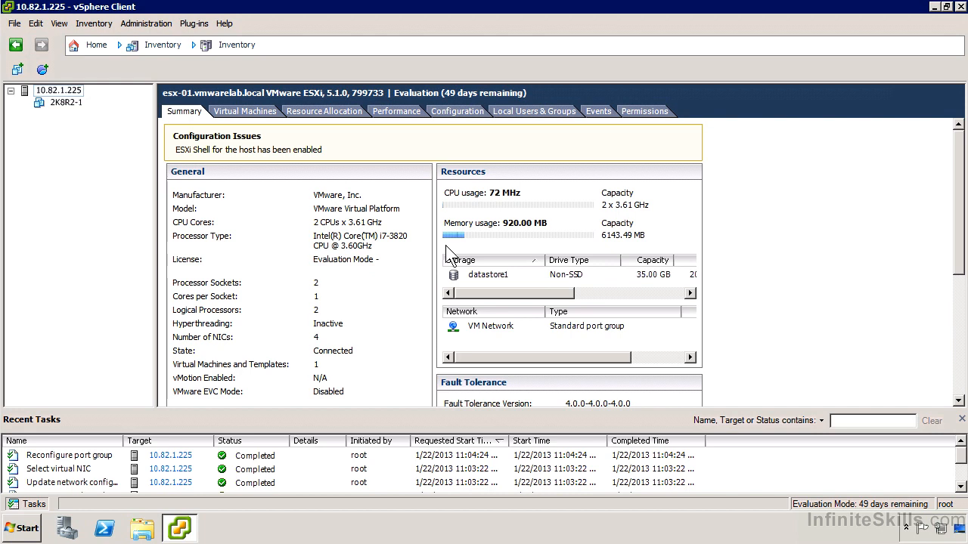
# Start creating a new virtual machine on host 10.82.1.225 with the Typical configuration.
pyautogui.rightClick(72, 95)
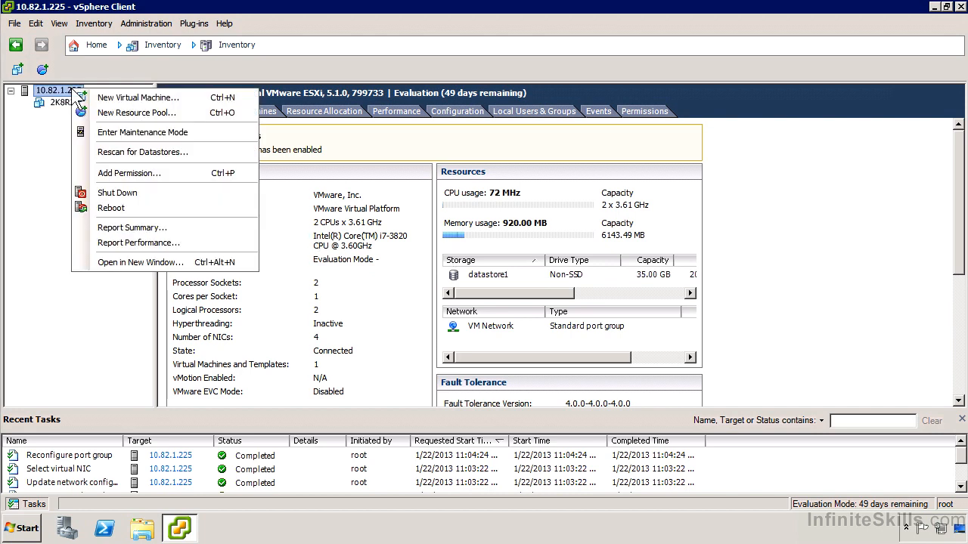
pyautogui.click(175, 106)
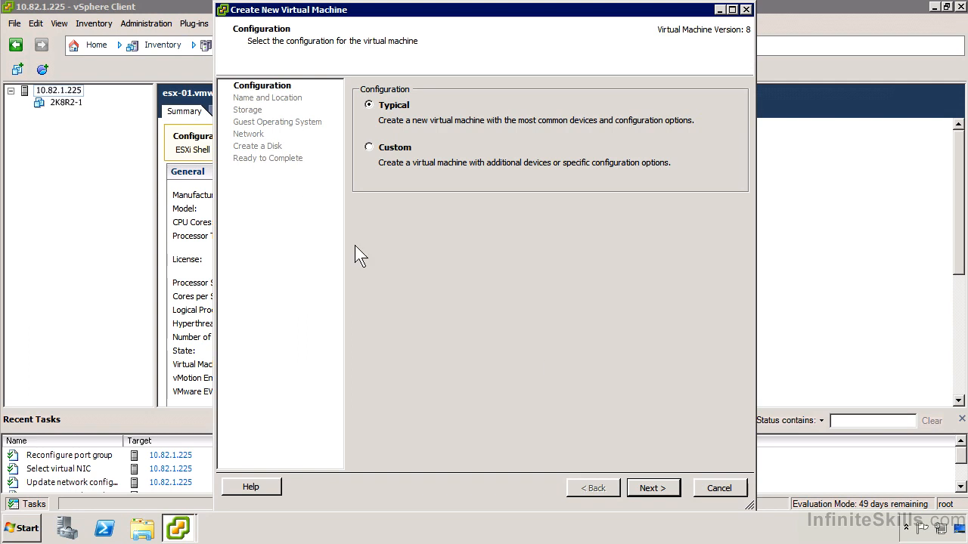
pyautogui.click(668, 492)
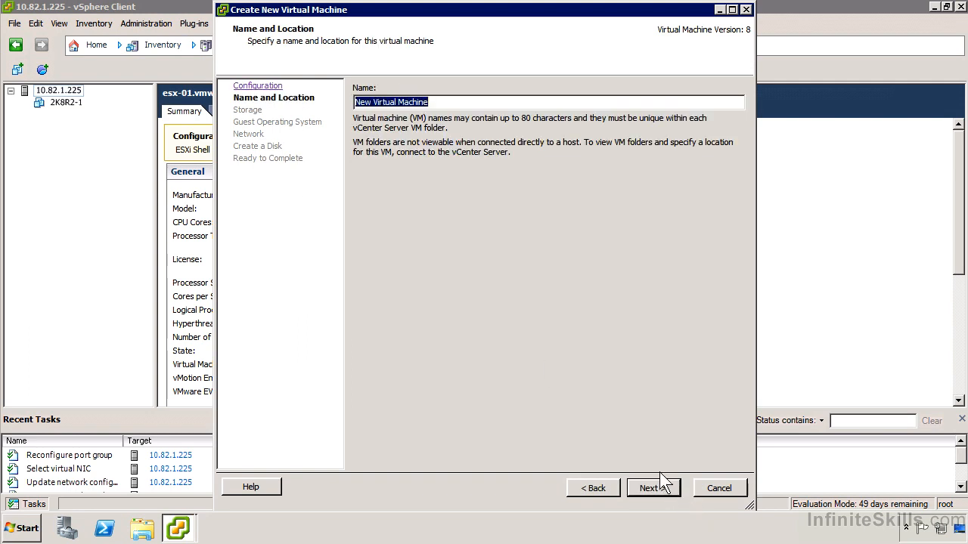
# Name the virtual machine W2K8R2-2 and accept datastore1 as the destination storage.
pyautogui.write('W2')
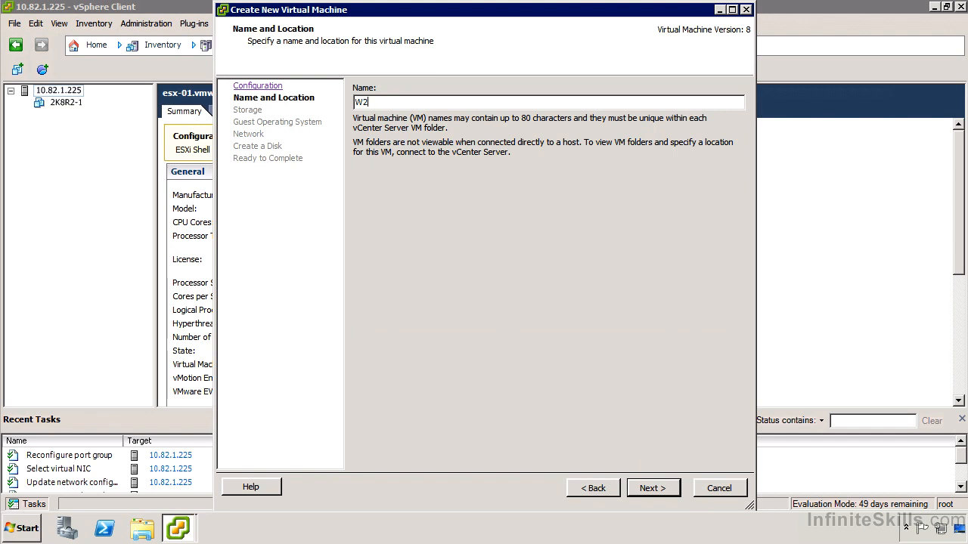
pyautogui.write('K8R2-1')
pyautogui.click(652, 488)
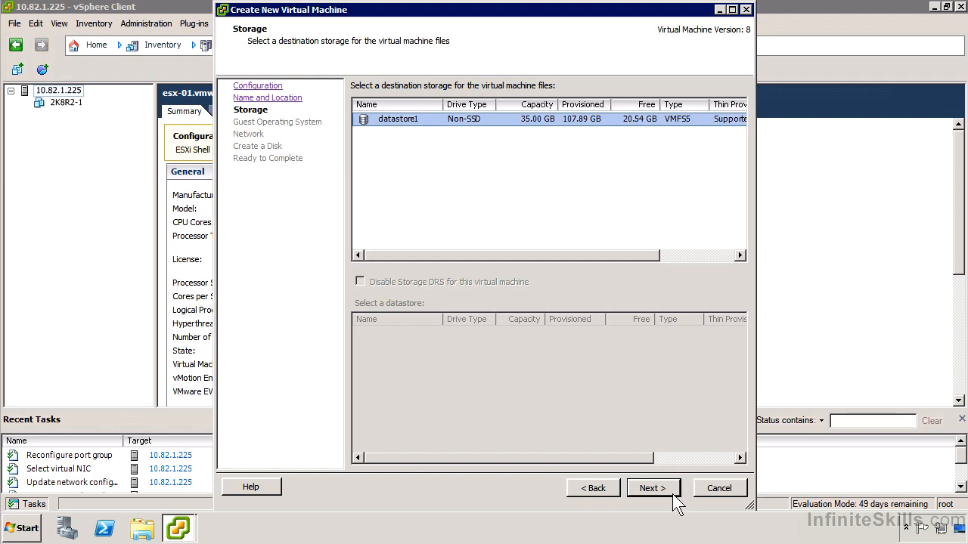
pyautogui.click(672, 493)
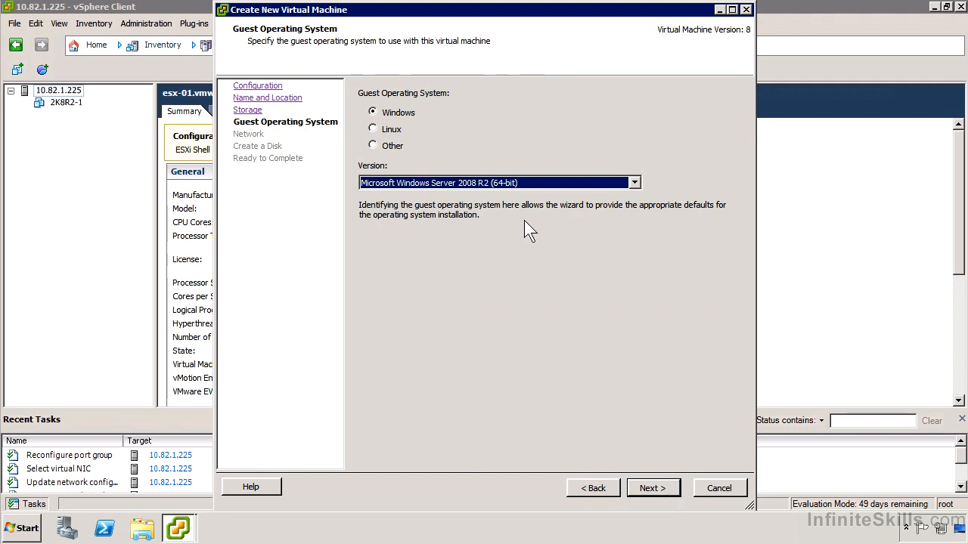
# Review the guest operating system versions offered for Windows, Linux and Other.
pyautogui.click(541, 185)
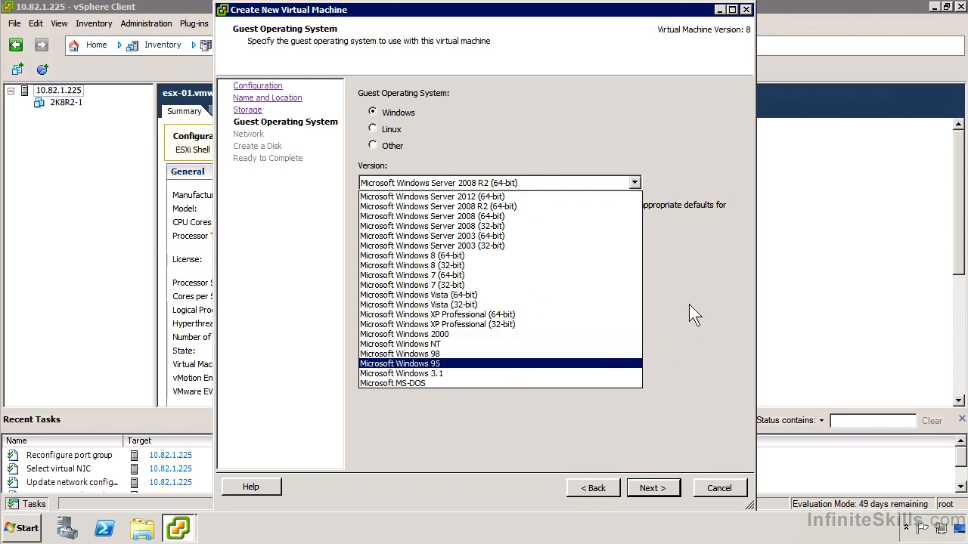
pyautogui.click(659, 252)
pyautogui.click(403, 129)
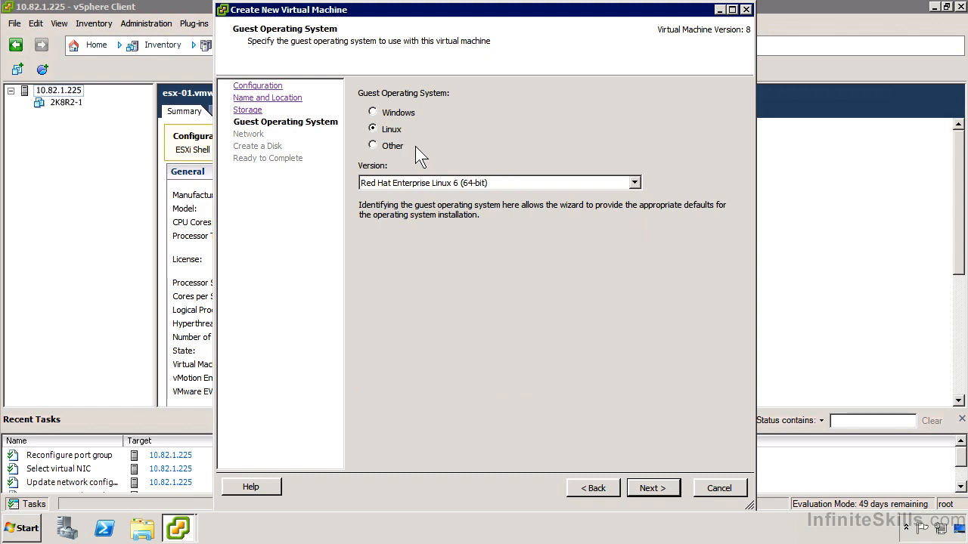
pyautogui.click(486, 182)
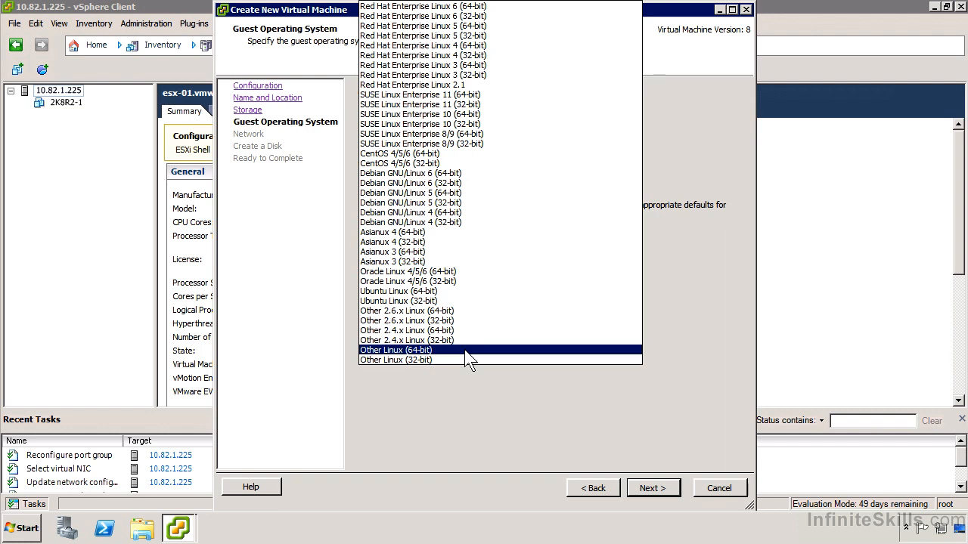
pyautogui.click(461, 422)
pyautogui.click(391, 145)
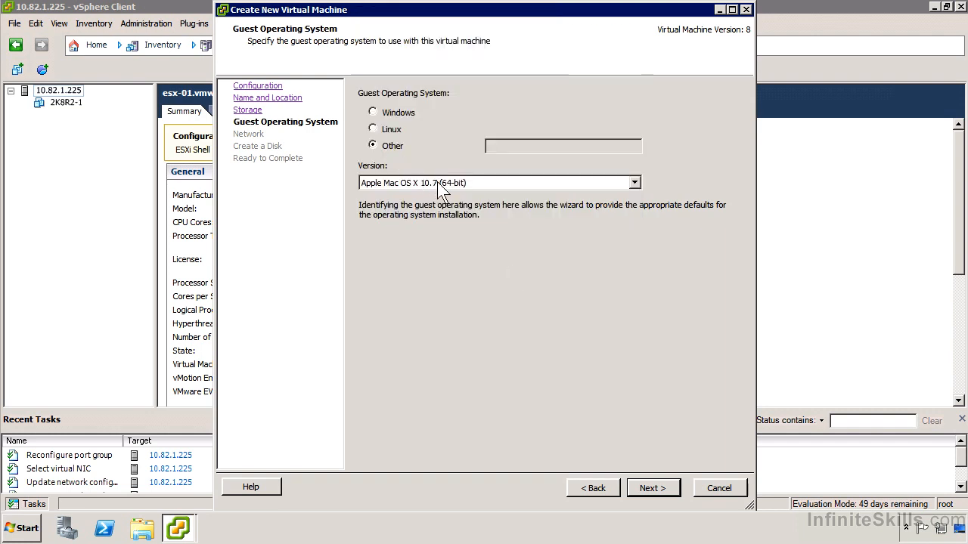
pyautogui.click(423, 183)
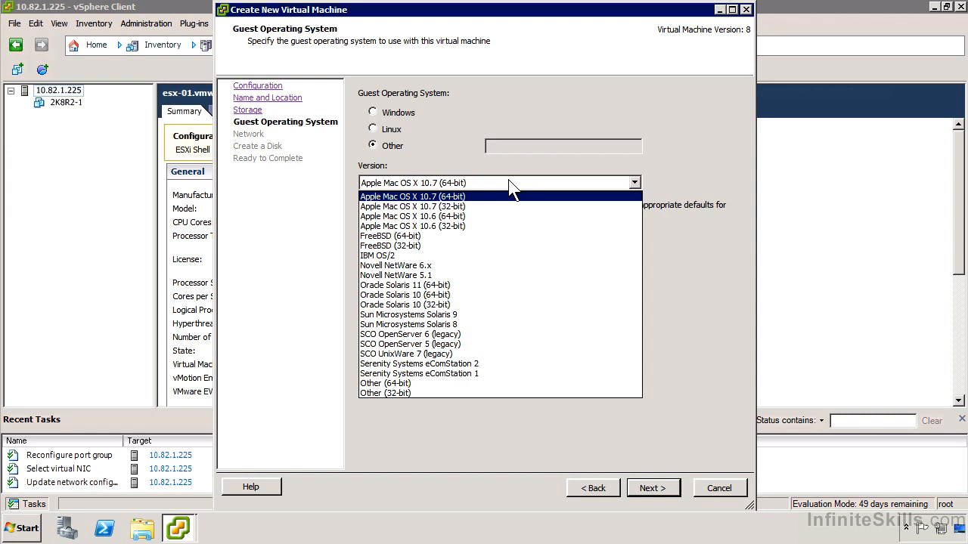
pyautogui.click(509, 181)
# Set the guest operating system to Windows, version Microsoft Windows Server 2008 R2 (64-bit), and continue to the network settings.
pyautogui.click(393, 112)
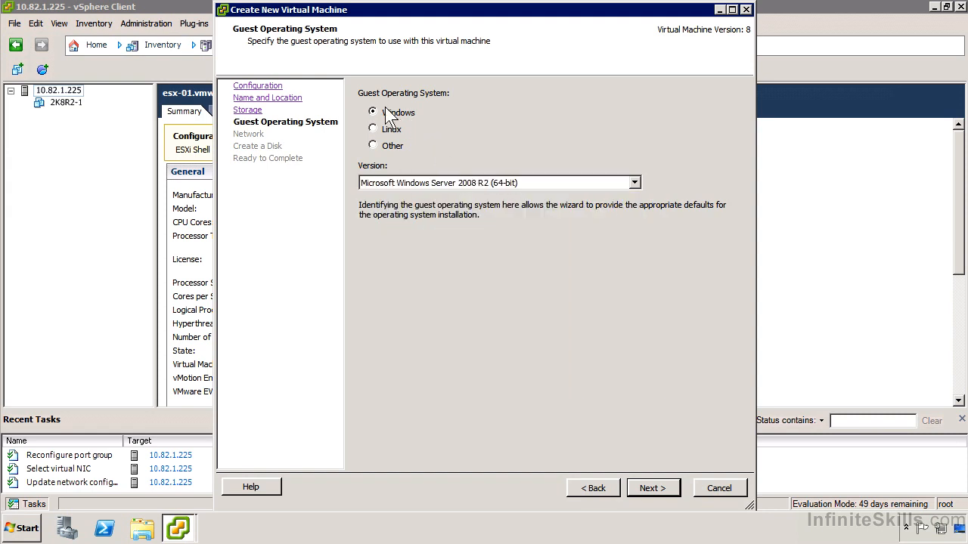
pyautogui.click(648, 489)
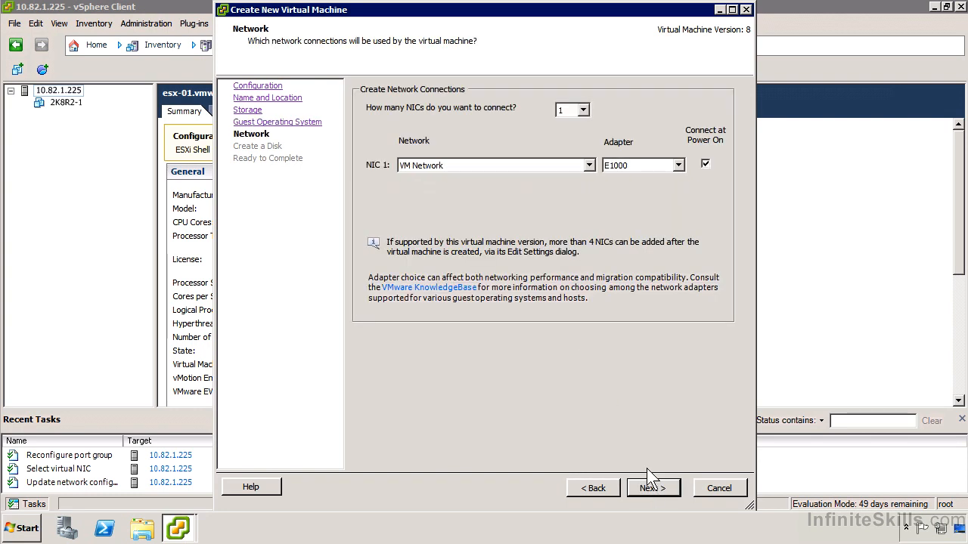
# Try a configuration with two NICs, both connected to VM Network.
pyautogui.click(586, 107)
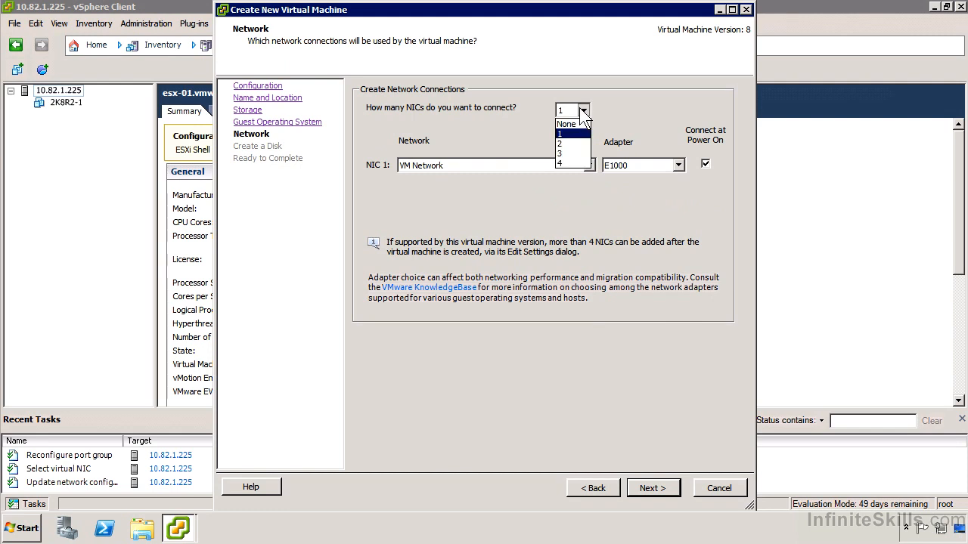
pyautogui.click(563, 144)
pyautogui.click(443, 166)
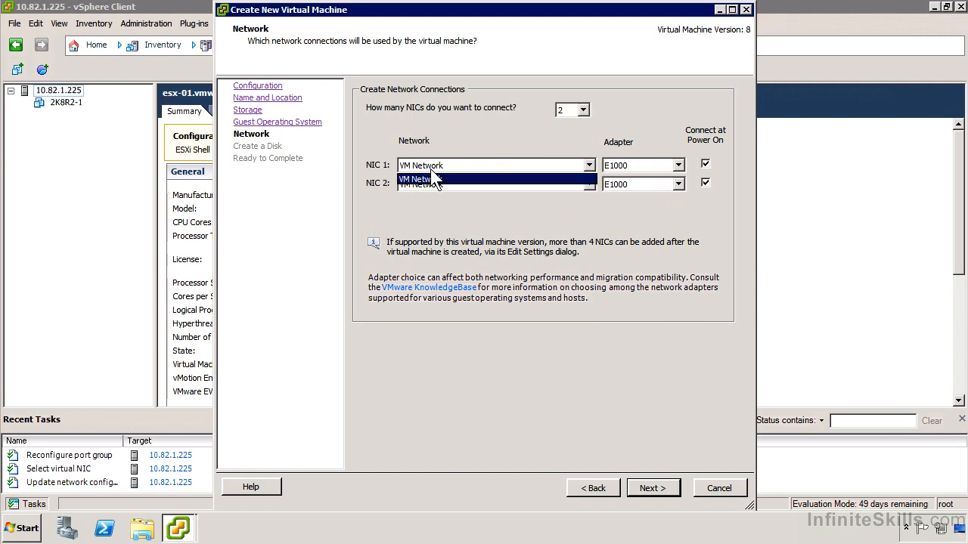
pyautogui.click(453, 179)
pyautogui.click(457, 187)
pyautogui.click(456, 191)
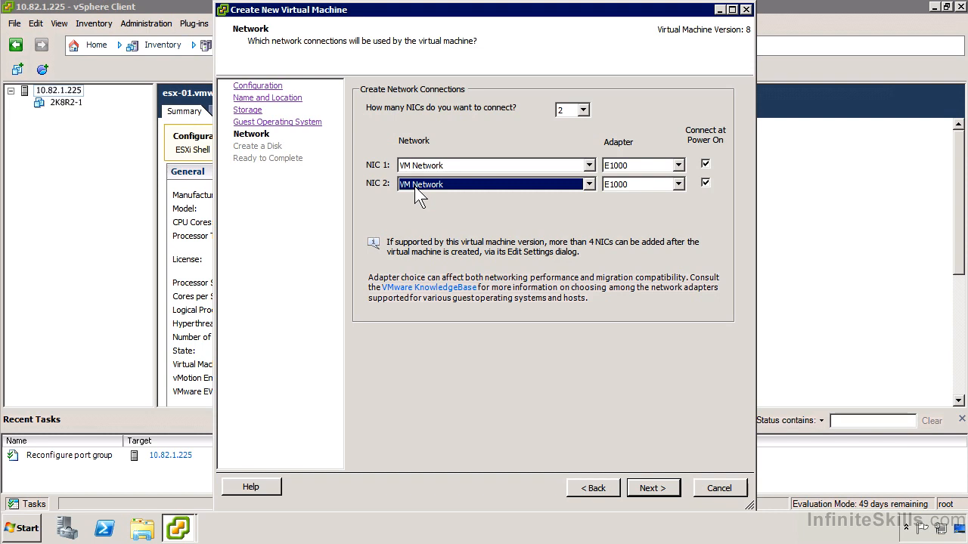
pyautogui.click(436, 184)
pyautogui.click(437, 198)
# Connect a single NIC to VM Network with the E1000 adapter and continue to the disk settings.
pyautogui.click(583, 110)
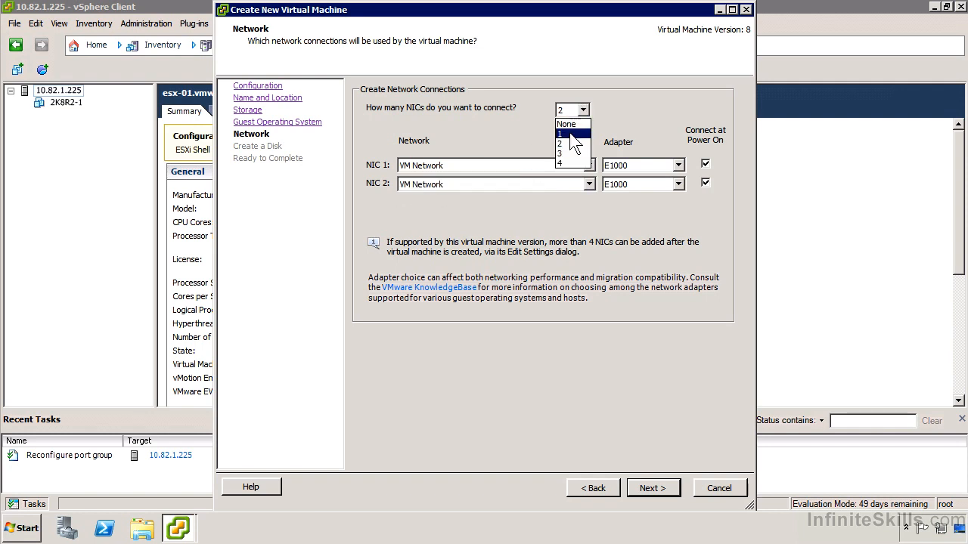
pyautogui.click(569, 133)
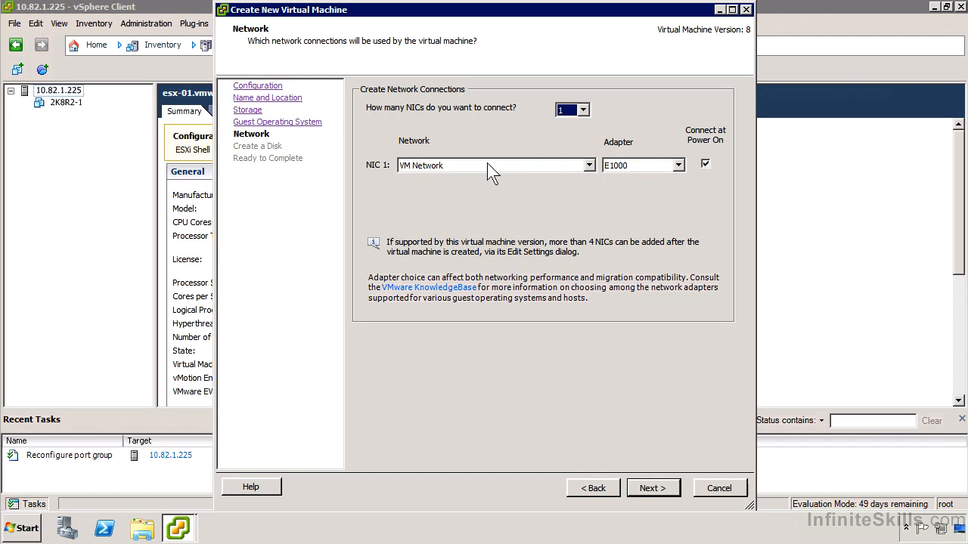
pyautogui.click(640, 173)
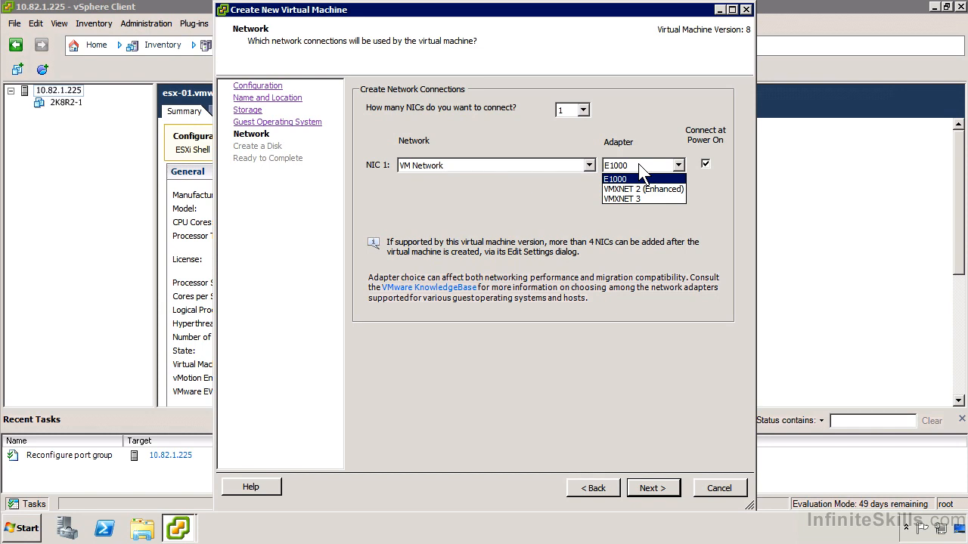
pyautogui.click(617, 178)
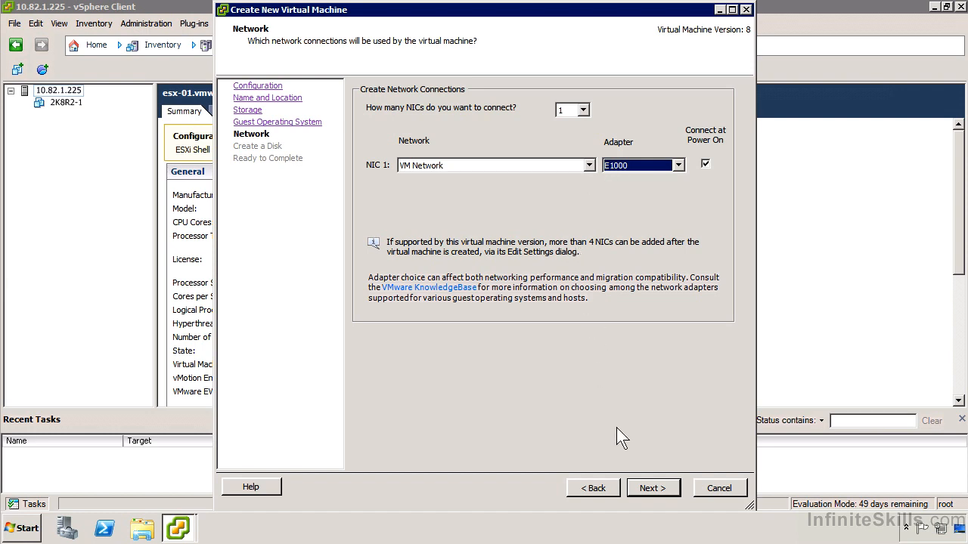
pyautogui.click(652, 488)
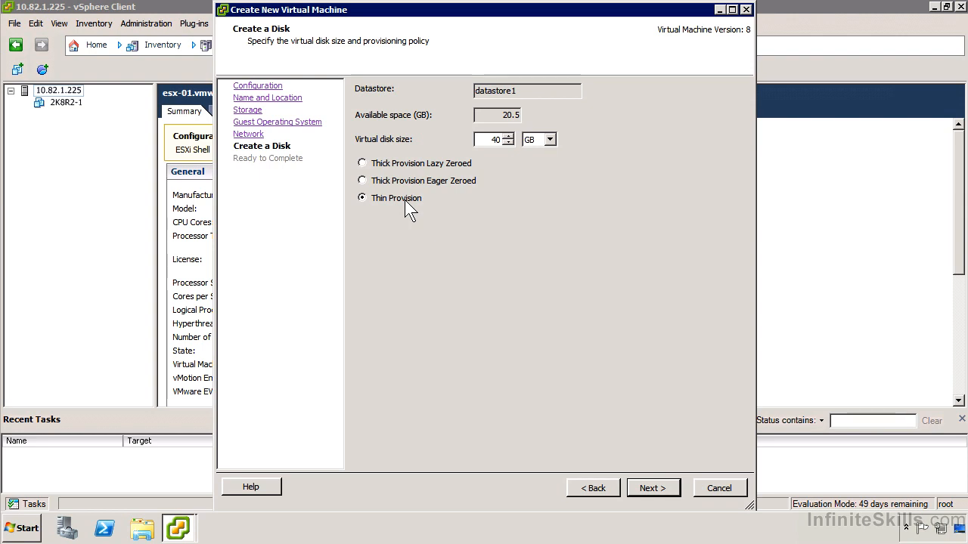
# Create the virtual machine with a 40 GB Thin Provision disk, accepting the datastore overcommitment.
pyautogui.press('Return')
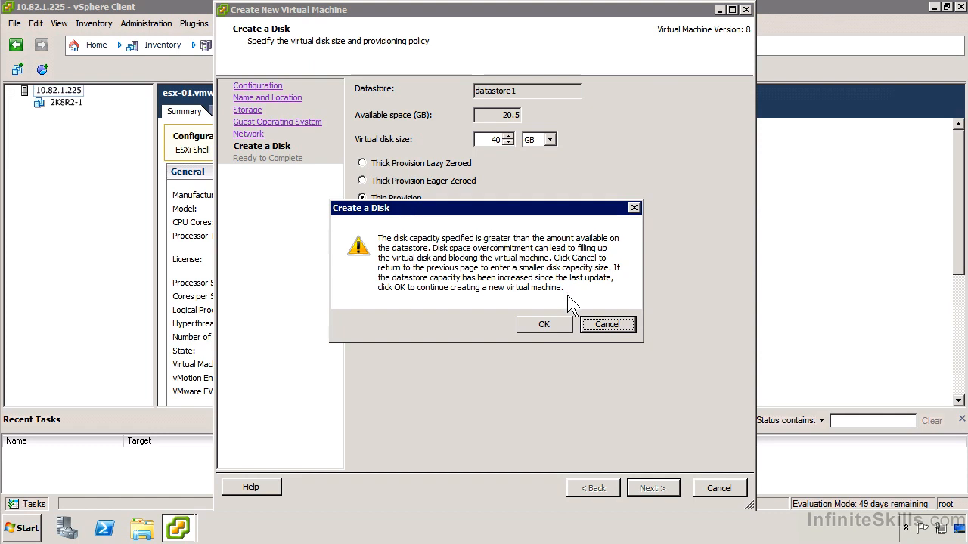
pyautogui.click(554, 328)
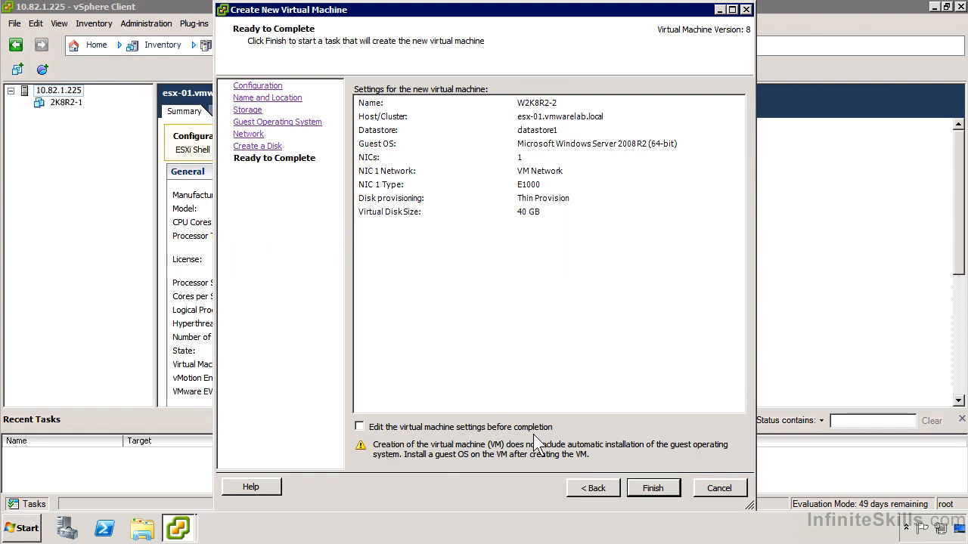
pyautogui.click(643, 486)
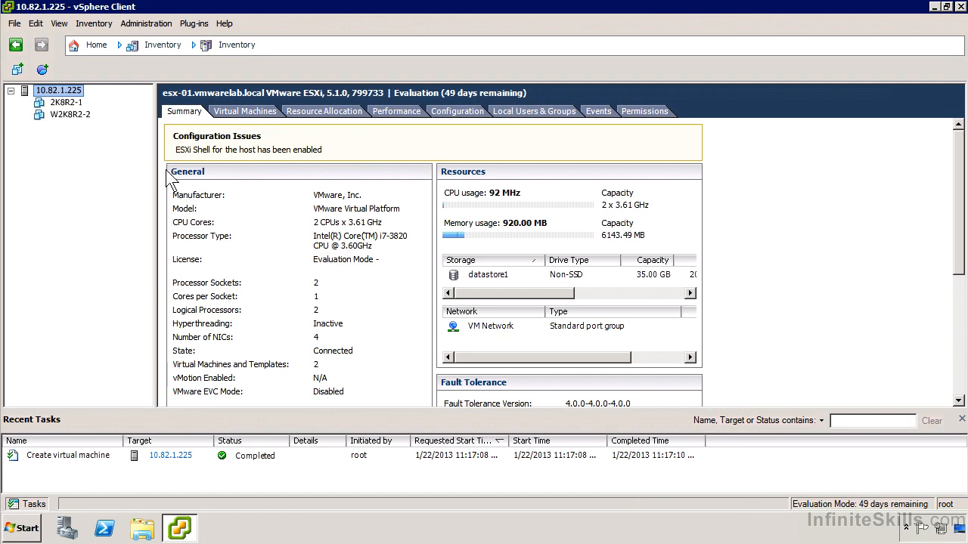
# Power on the W2K8R2-2 virtual machine and open its console.
pyautogui.rightClick(67, 115)
pyautogui.moveTo(132, 125)
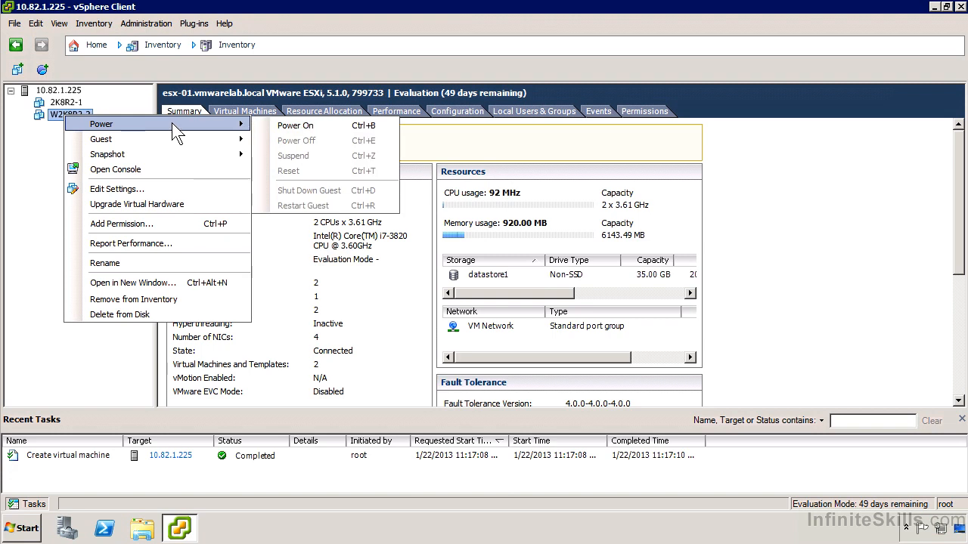
pyautogui.click(291, 127)
pyautogui.rightClick(66, 117)
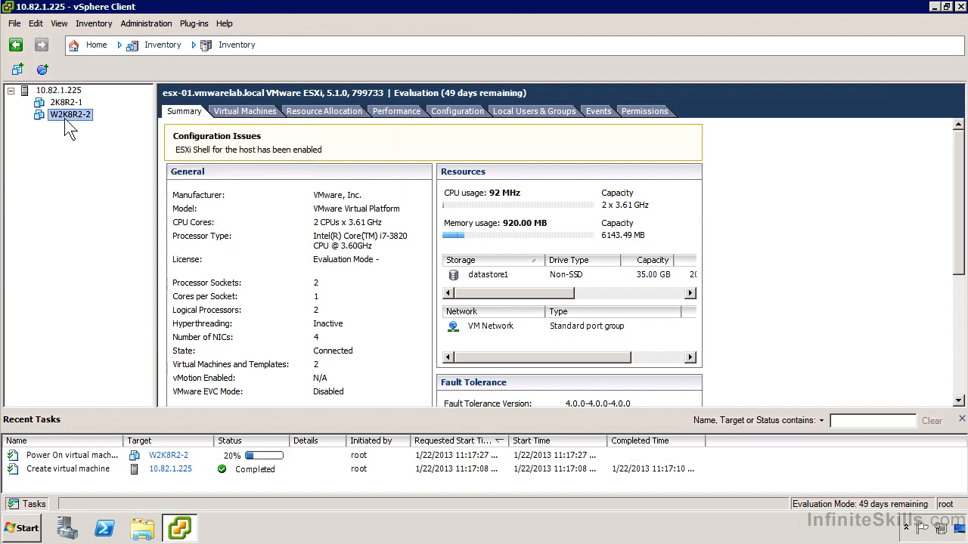
pyautogui.click(143, 182)
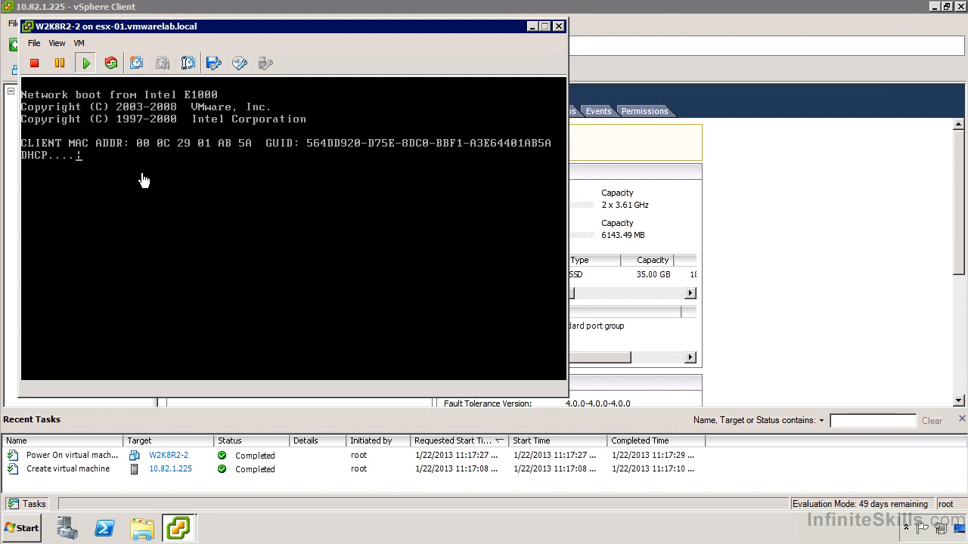
# Cancel the network boot inside the W2K8R2-2 console and release the cursor from the guest.
pyautogui.click(141, 177)
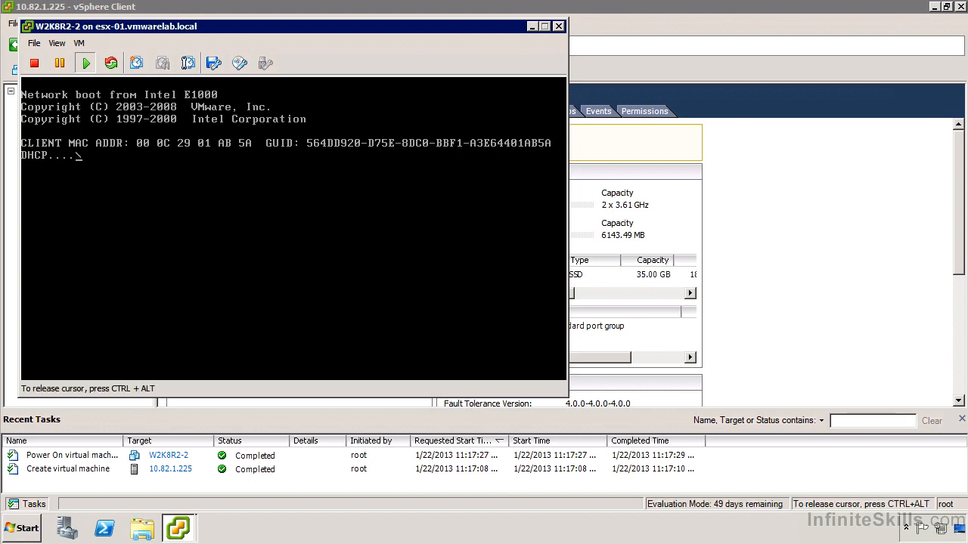
pyautogui.press('Escape')
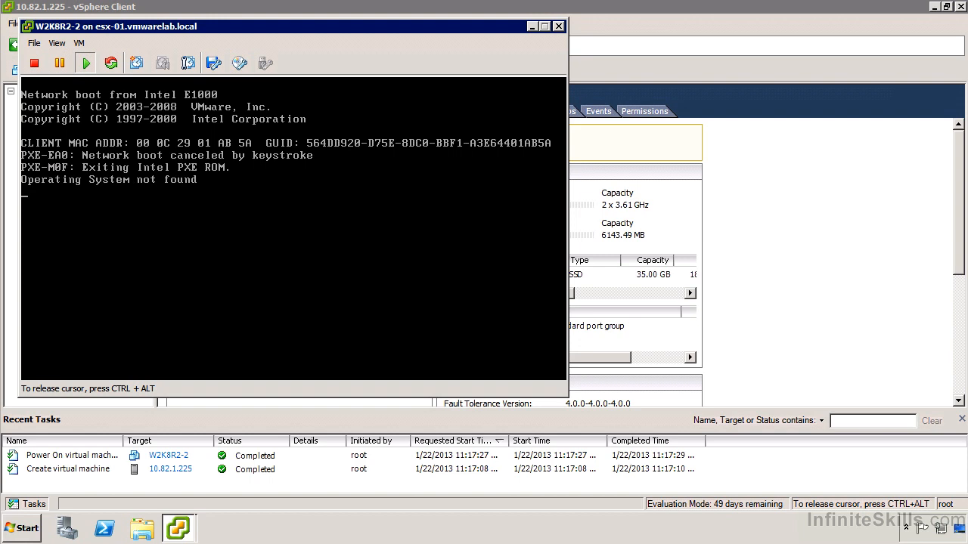
pyautogui.hotkey('ctrl', 'alt')
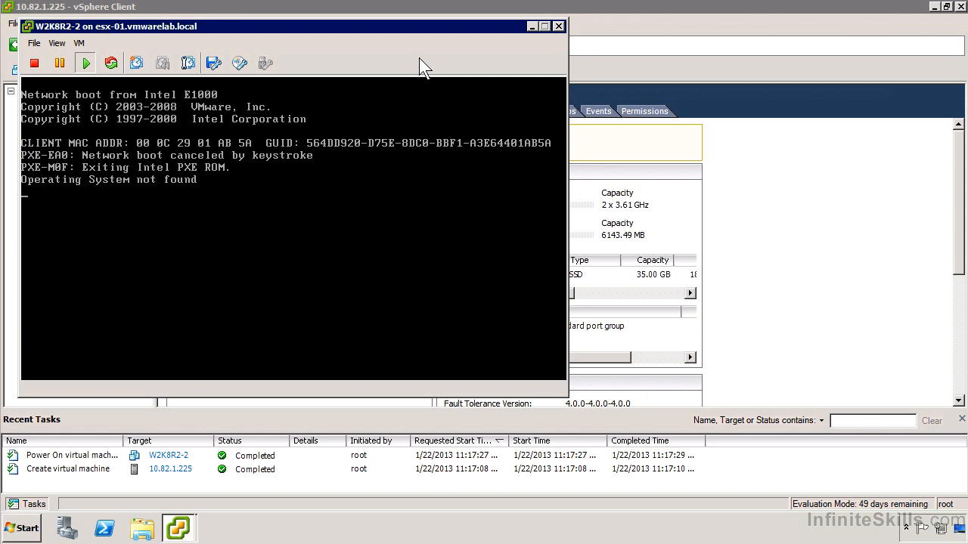
# Review the connection options for the virtual machine's CD/DVD drive 1.
pyautogui.click(245, 65)
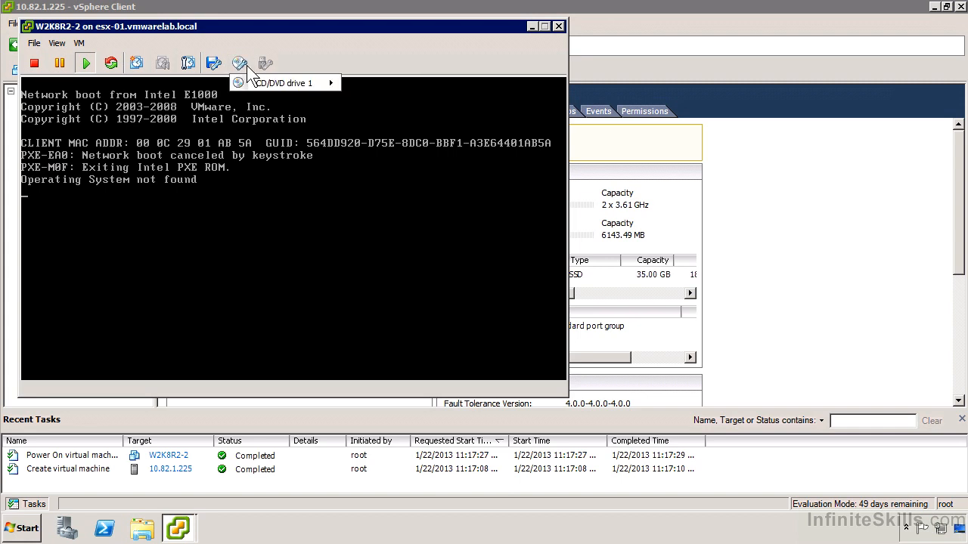
pyautogui.moveTo(277, 82)
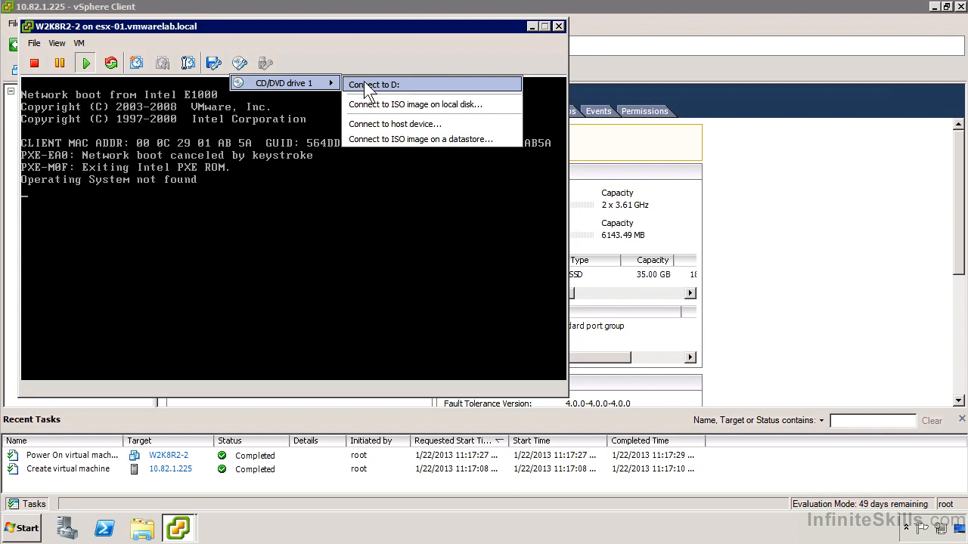
pyautogui.click(493, 143)
pyautogui.hotkey('ctrl', 'alt')
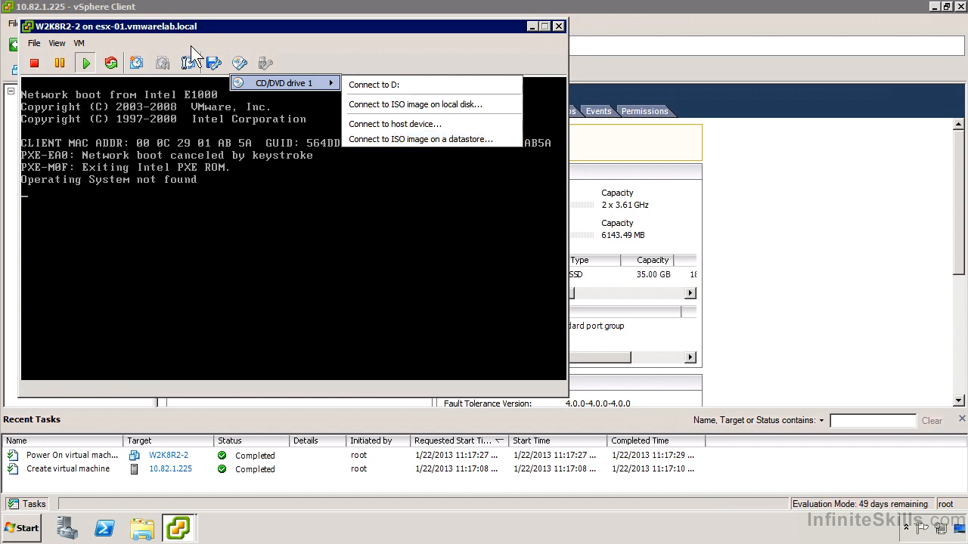
# Open the W2K8R2-2 virtual machine's settings and set CD/DVD drive 1 to use a datastore ISO file.
pyautogui.click(79, 43)
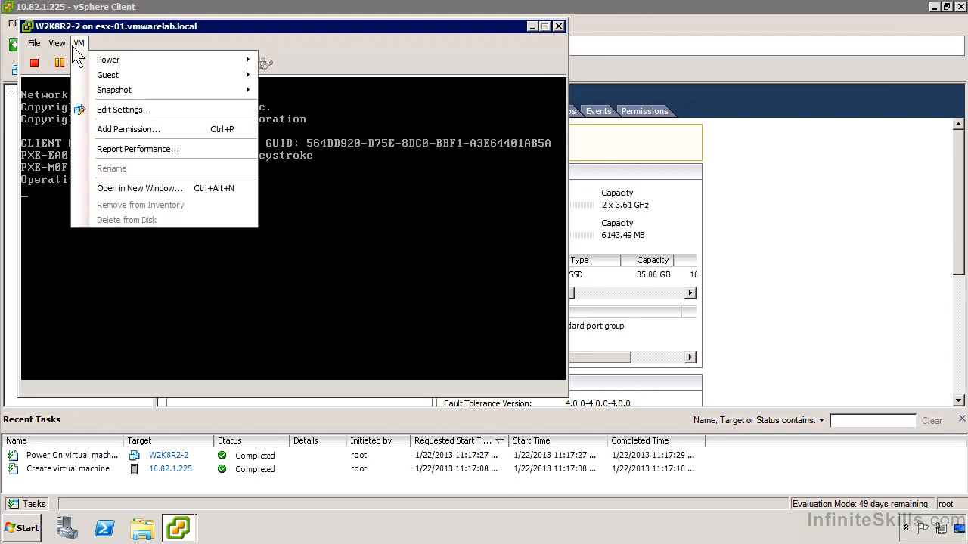
pyautogui.click(125, 110)
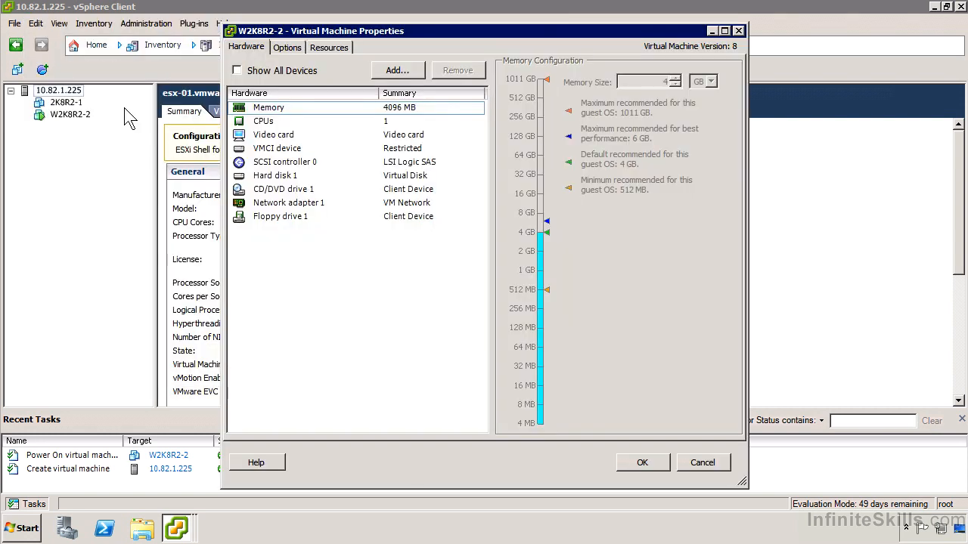
pyautogui.click(279, 191)
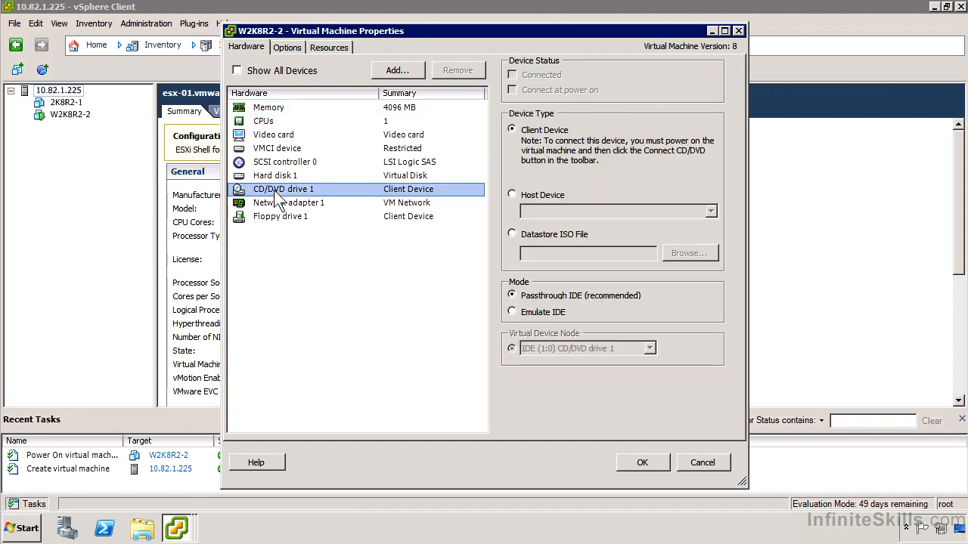
pyautogui.click(523, 234)
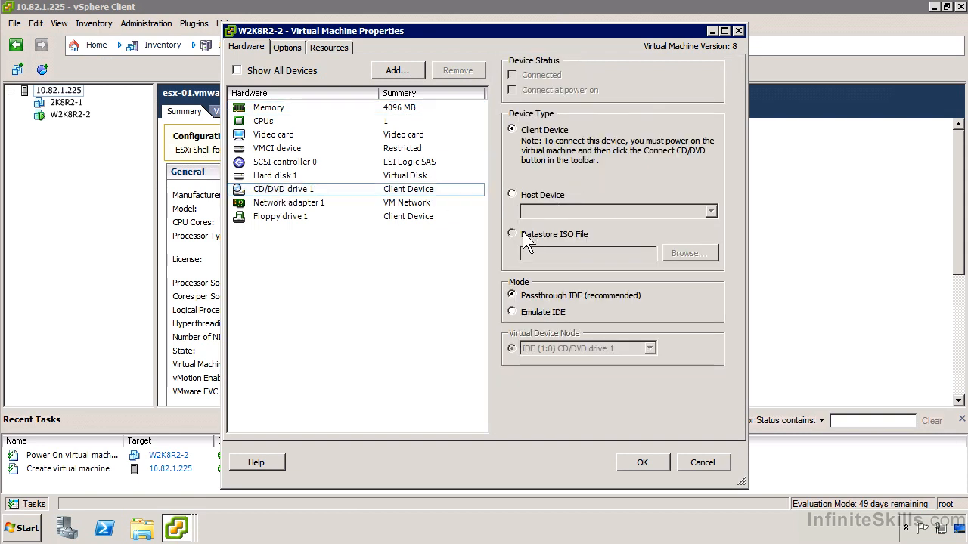
# Mount the SW_DVD5 Windows image from datastore1's ISO folder, with the drive set to Connected and Connect at power on.
pyautogui.click(688, 254)
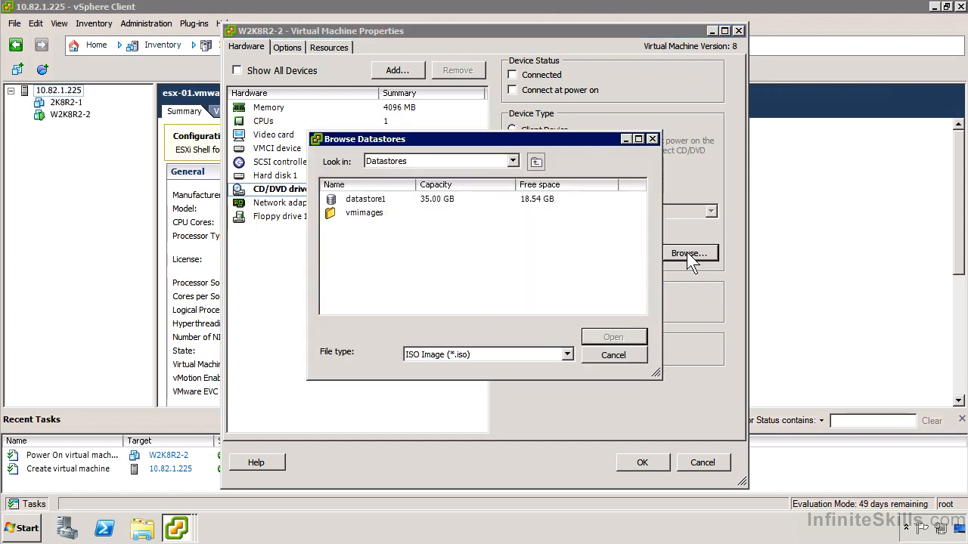
pyautogui.doubleClick(376, 201)
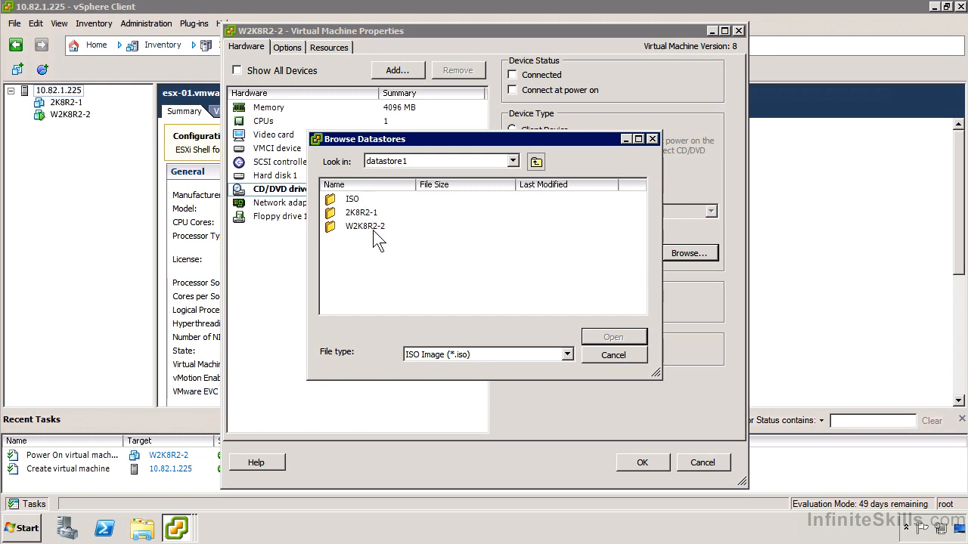
pyautogui.doubleClick(353, 199)
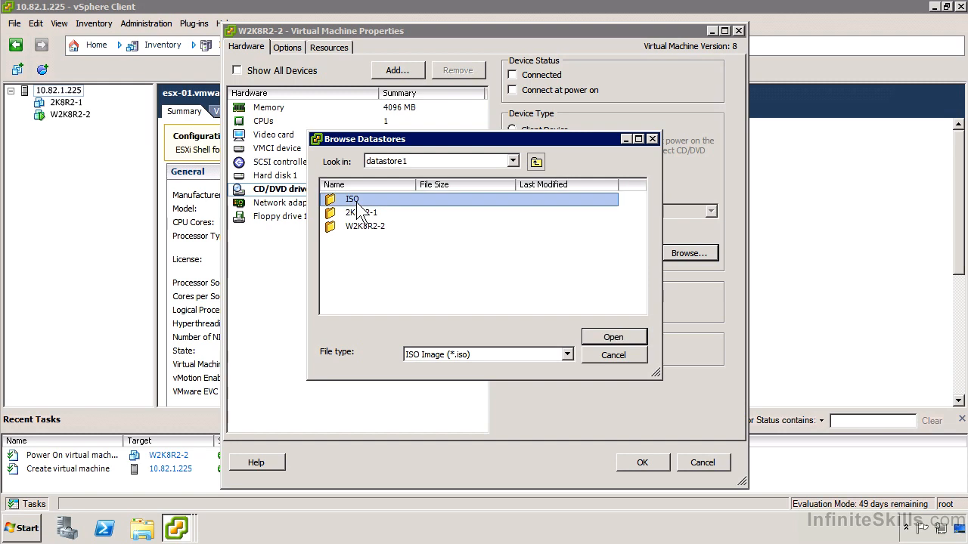
pyautogui.doubleClick(394, 199)
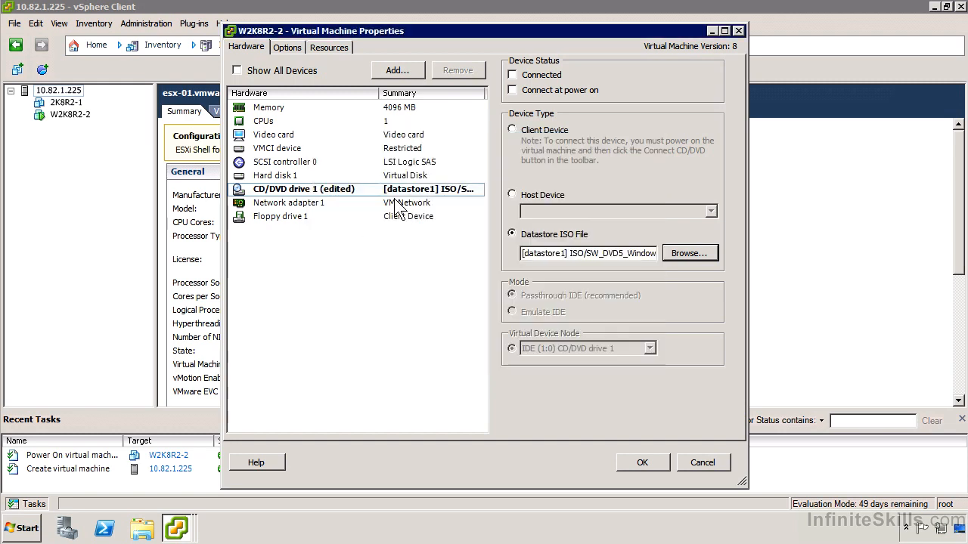
pyautogui.click(512, 75)
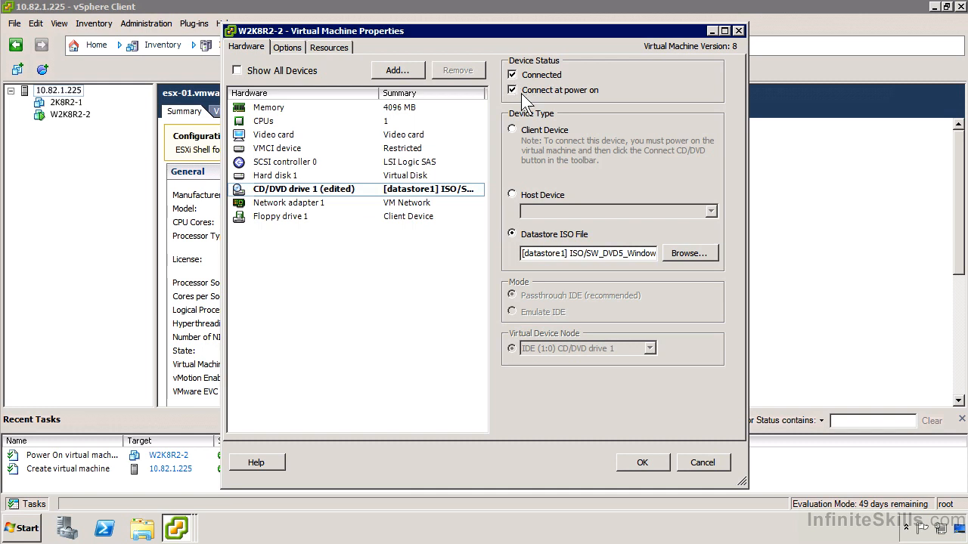
pyautogui.click(643, 463)
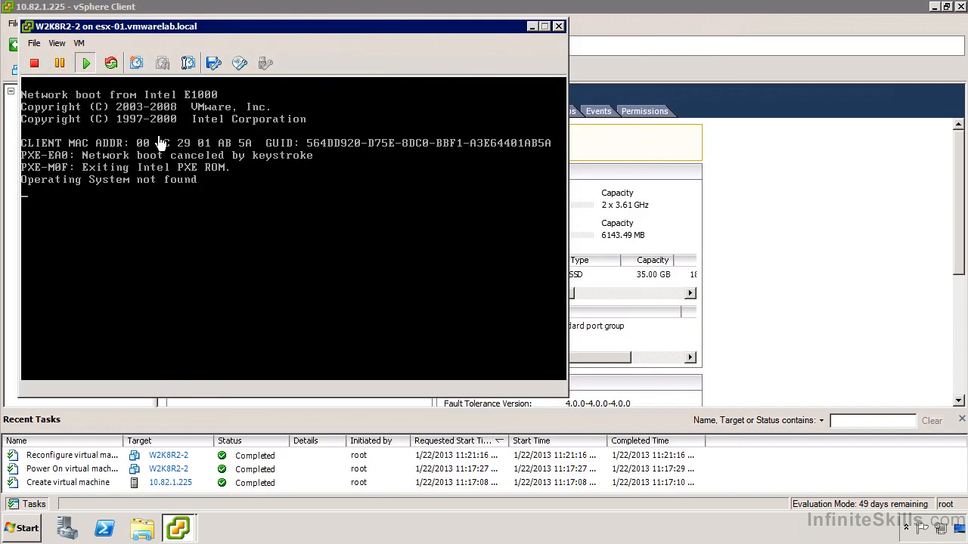
# Reset the W2K8R2-2 virtual machine and confirm the reset.
pyautogui.click(79, 44)
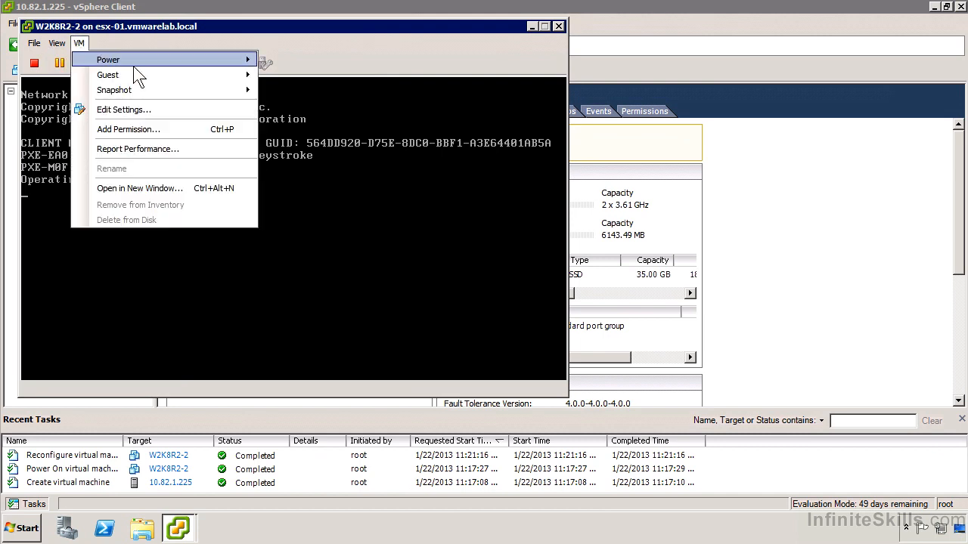
pyautogui.moveTo(133, 60)
pyautogui.click(347, 107)
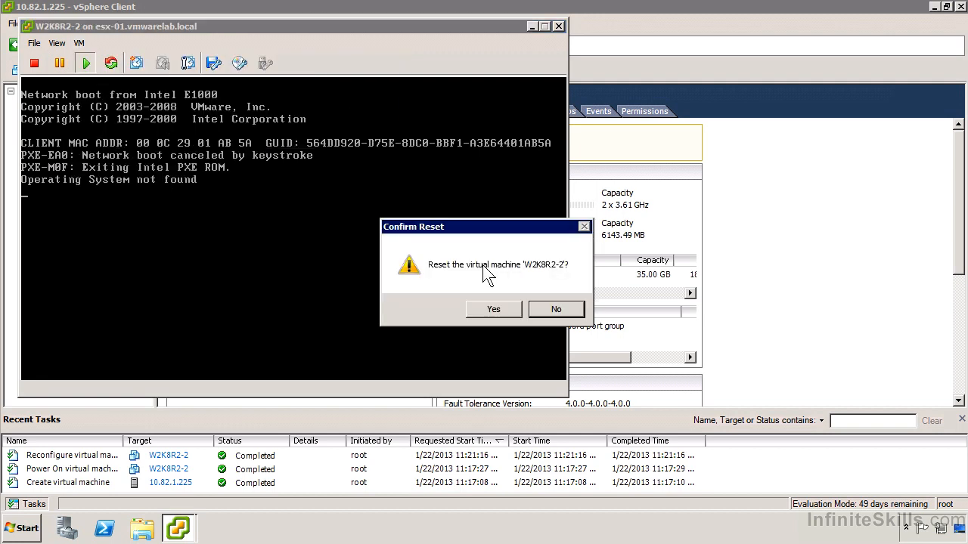
pyautogui.click(499, 307)
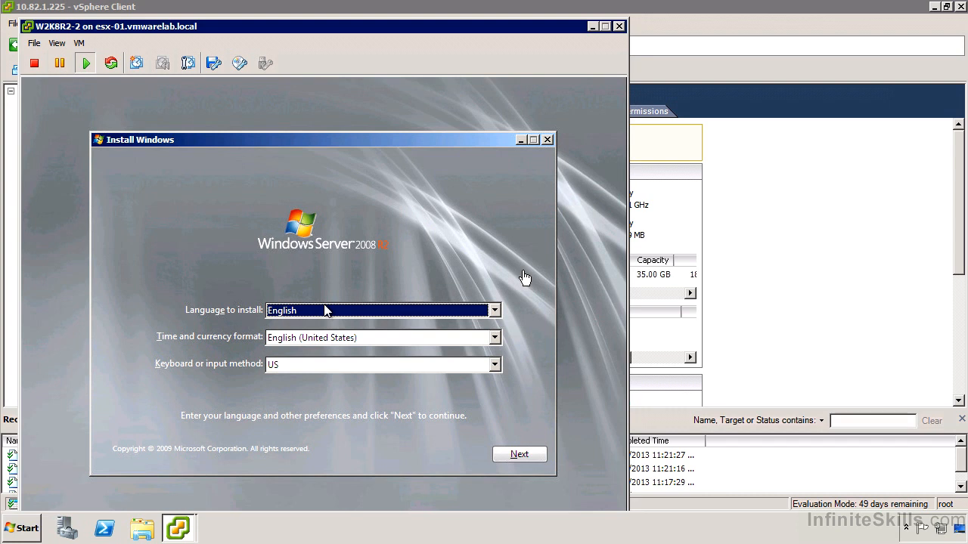
# Start the Windows Server 2008 R2 installation in the guest with English, English (United States) format and US keyboard.
pyautogui.click(526, 279)
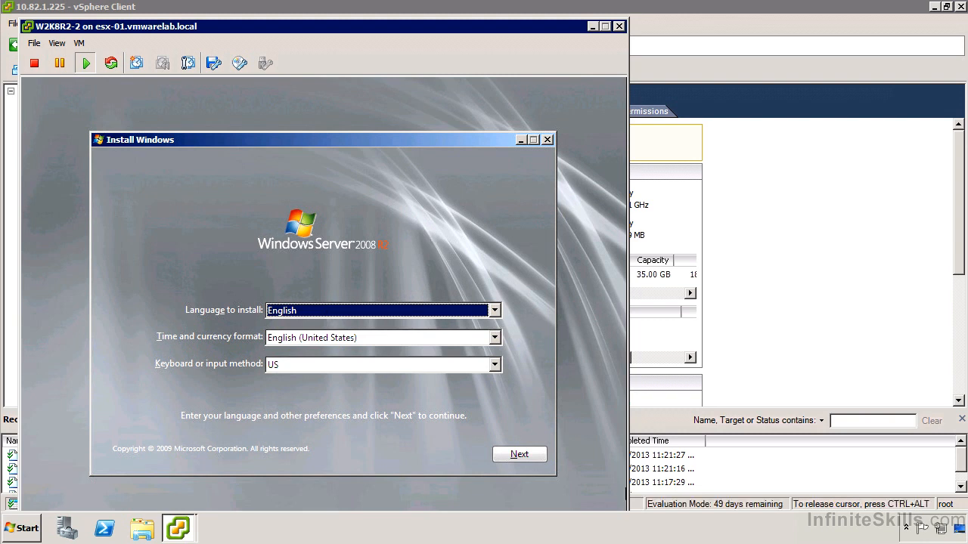
pyautogui.click(501, 458)
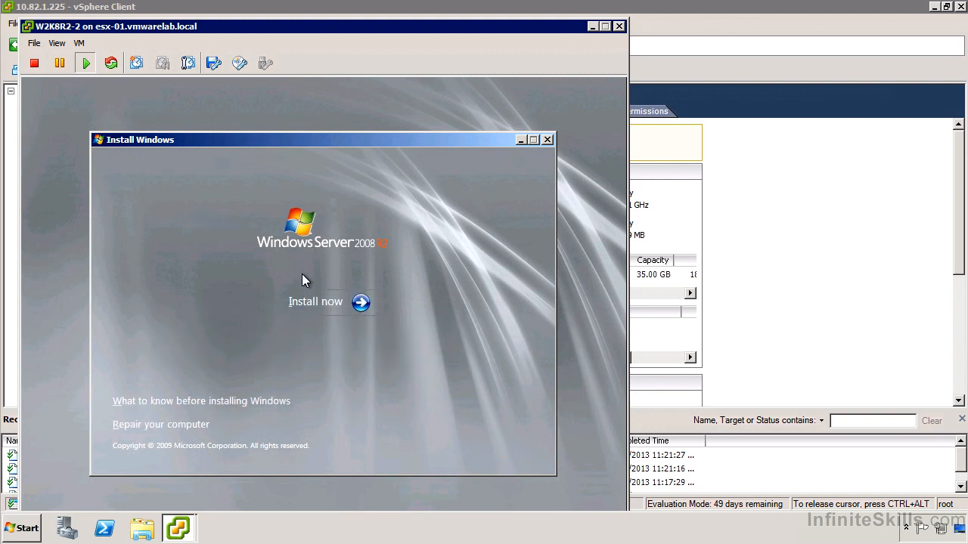
pyautogui.click(311, 299)
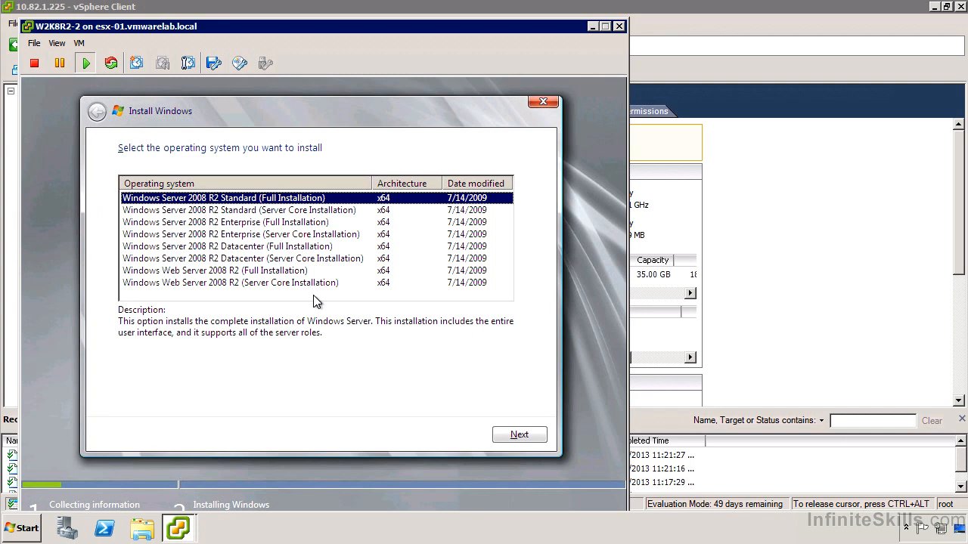
# Select Windows Server 2008 R2 Standard (Full Installation) and accept the license terms.
pyautogui.press('Return')
pyautogui.press('space')
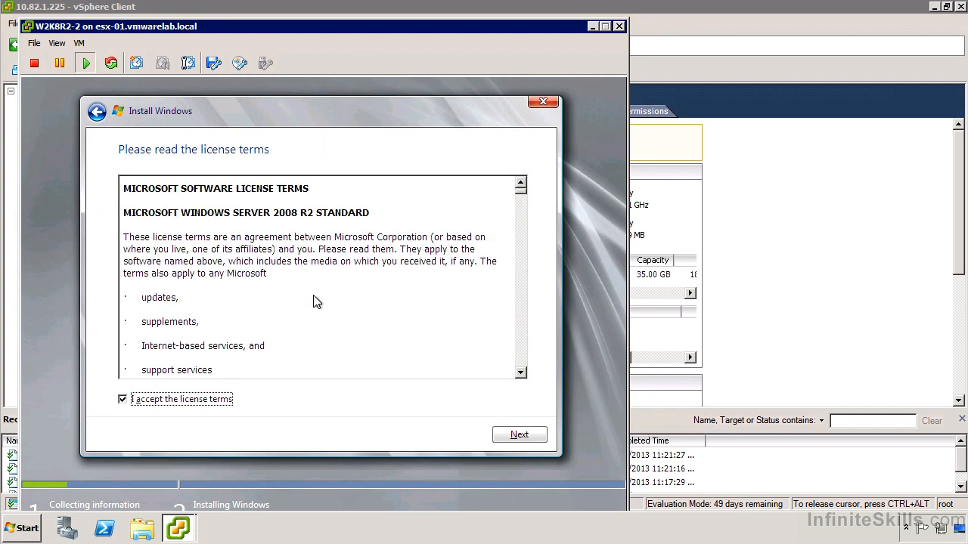
pyautogui.press('Return')
# Choose the custom installation type and start installing Windows on the Disk 0 unallocated space.
pyautogui.click(313, 297)
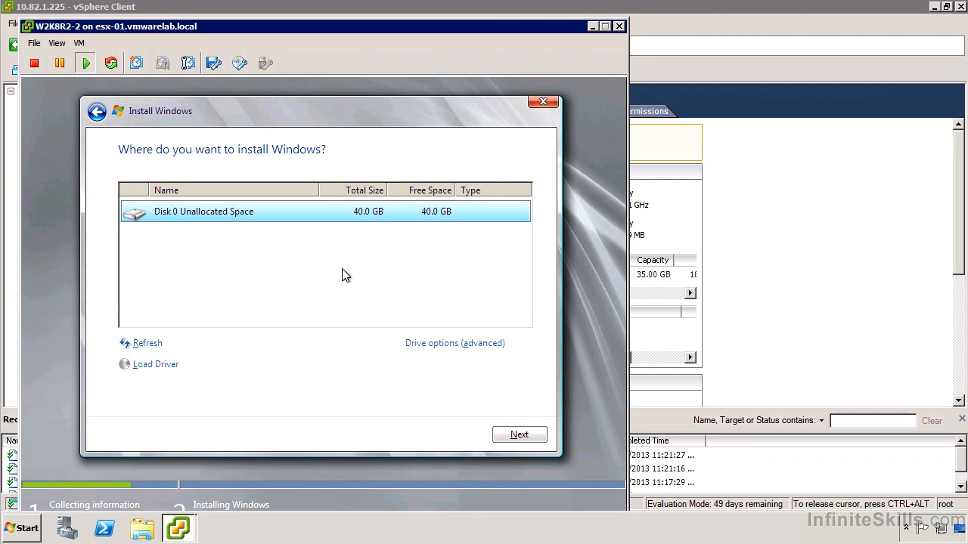
pyautogui.click(502, 437)
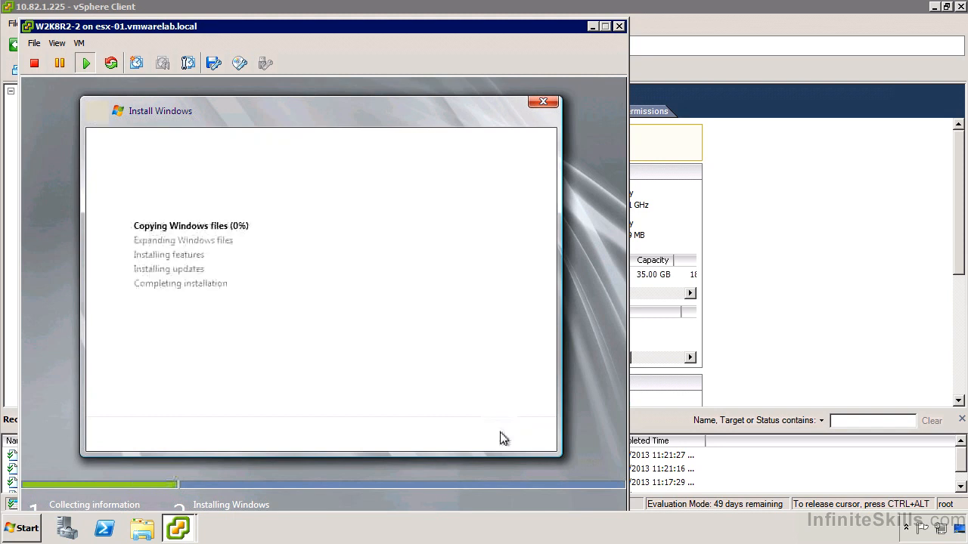